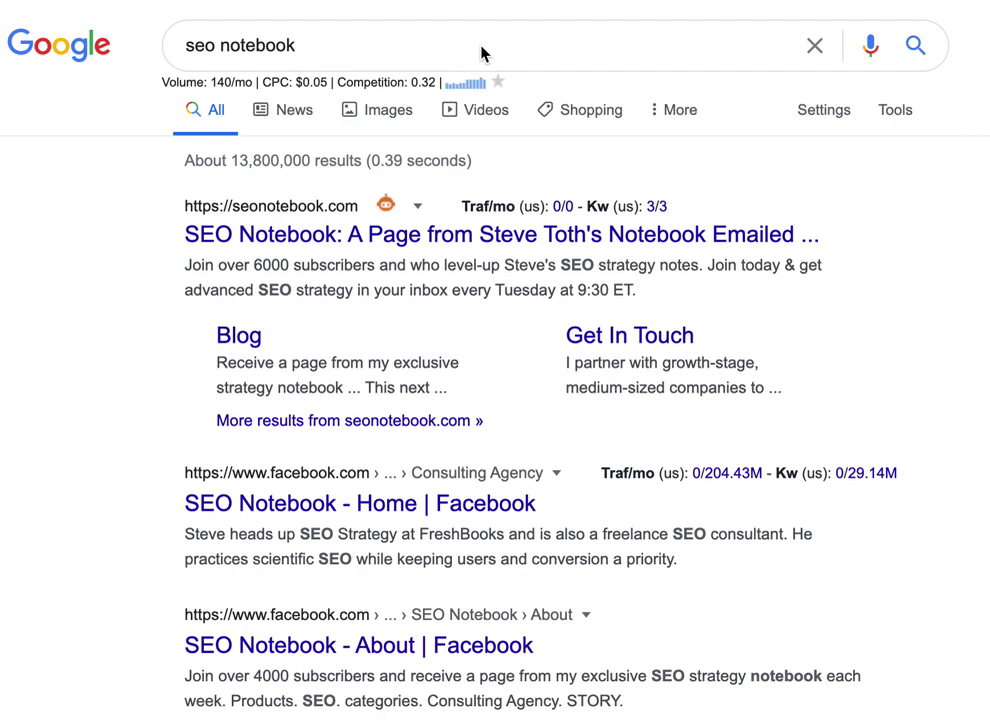
# - Replace the 'seo notebook' query with 'best cordless drill' and run the search
pyautogui.click(481, 45)
pyautogui.tripleClick(481, 45)
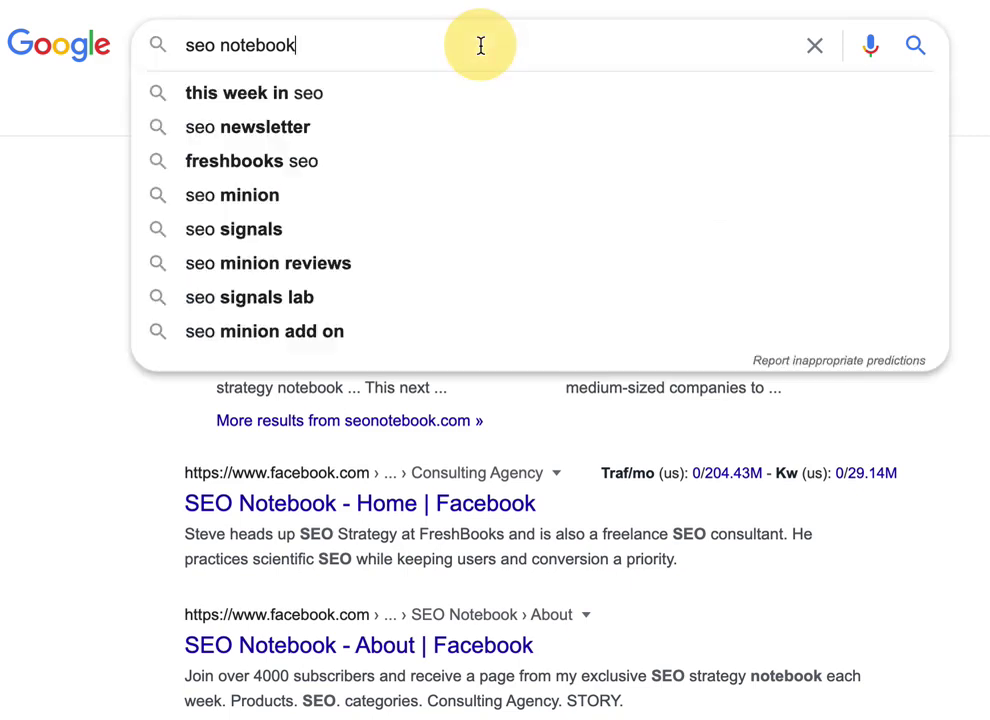
pyautogui.write('bes')
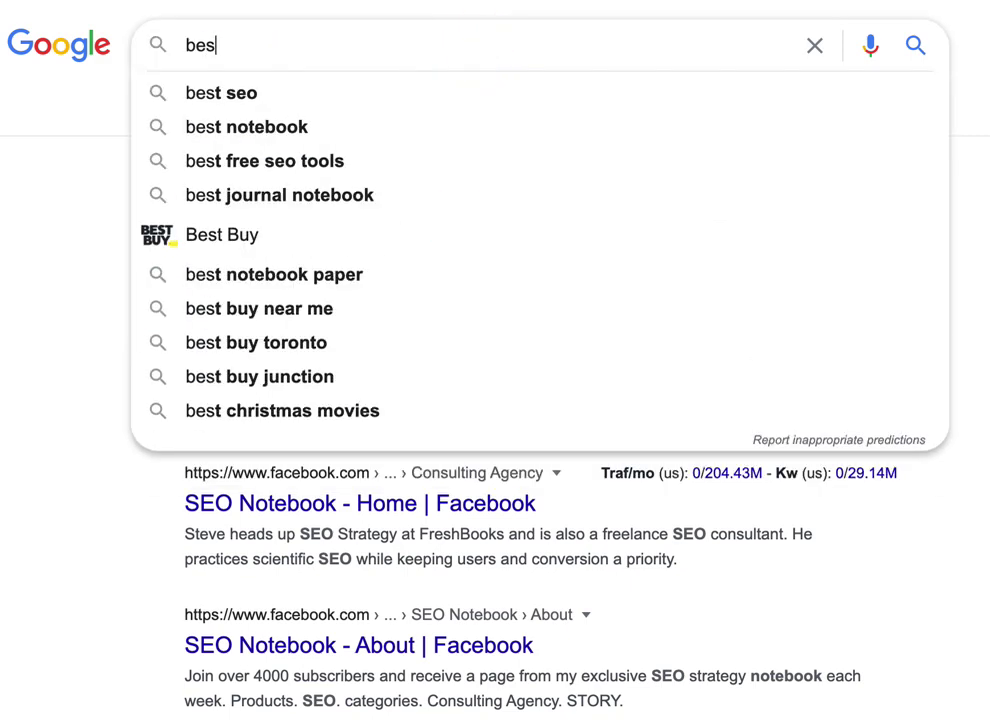
pyautogui.write('t cordless')
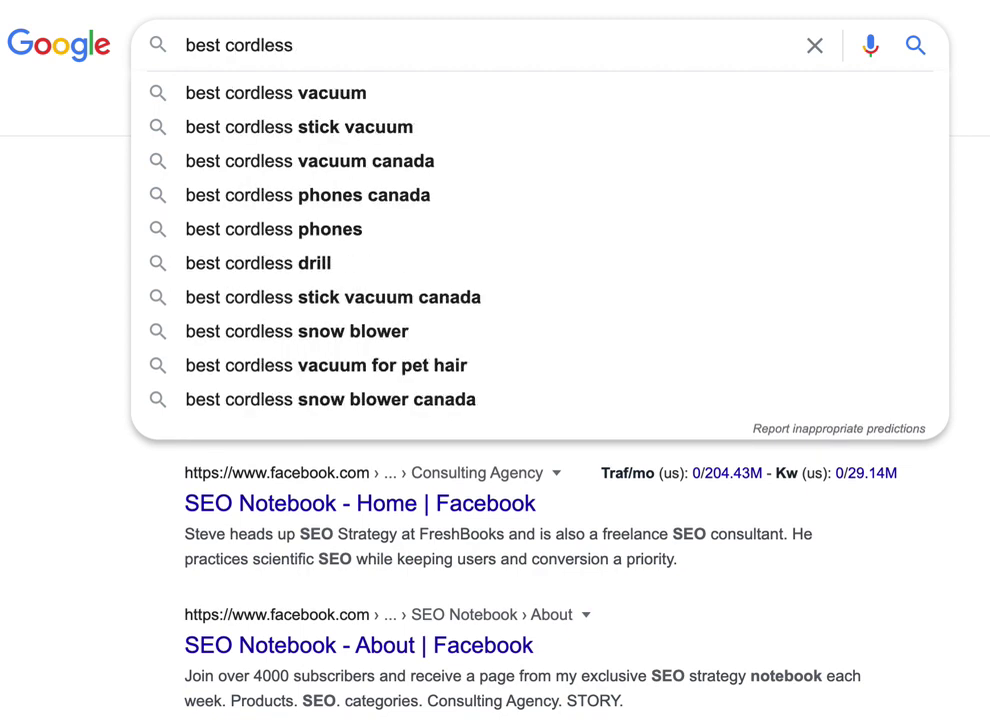
pyautogui.write(' drill')
pyautogui.press('Return')
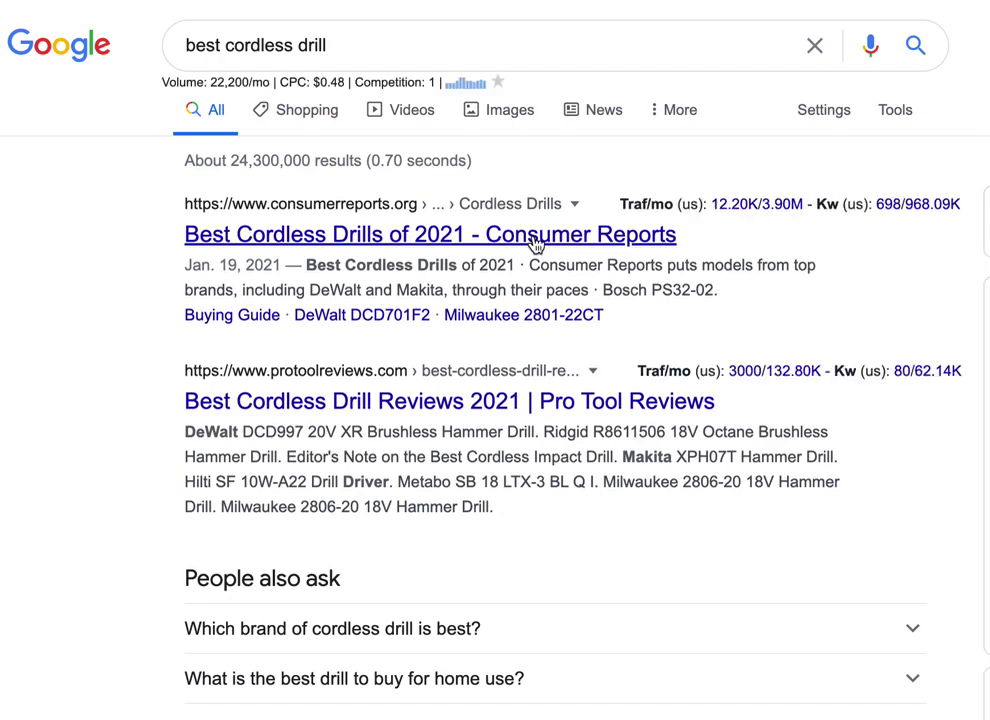
# - Skim the best cordless drill results and open the Pro Tool Reviews article
pyautogui.scroll(-5, 537, 244)
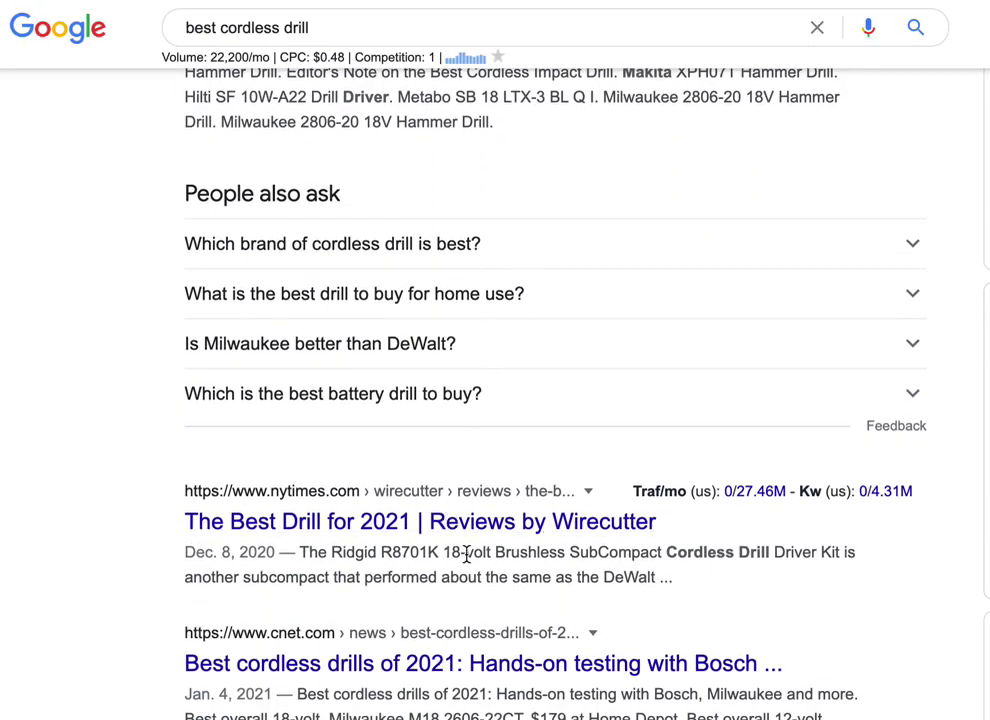
pyautogui.scroll(-1, 467, 554)
pyautogui.scroll(5, 468, 560)
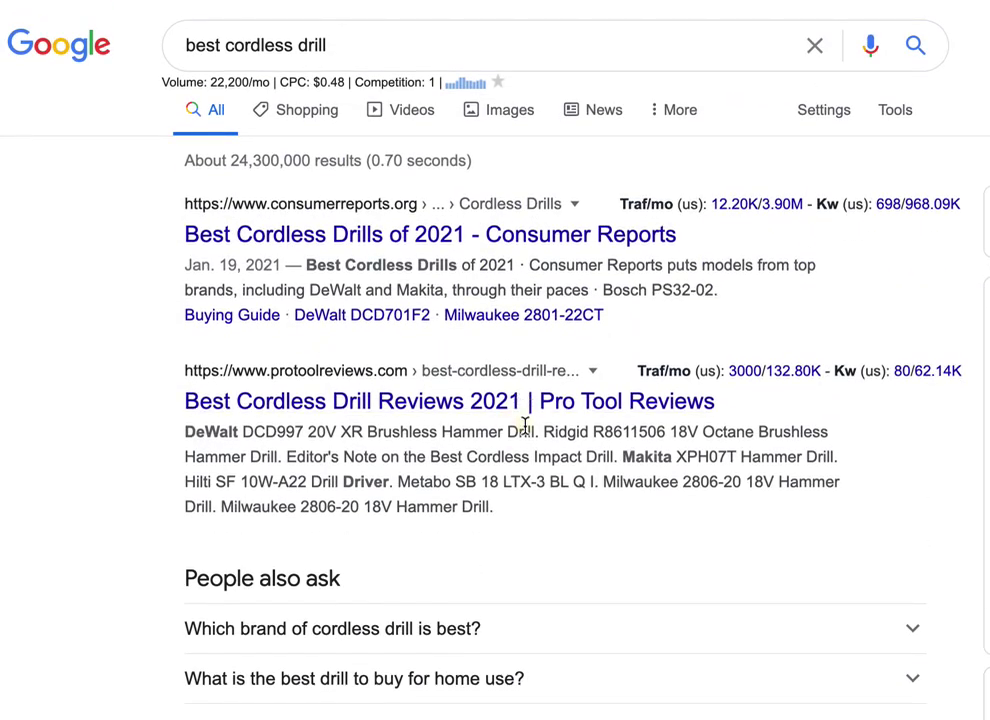
pyautogui.click(540, 401)
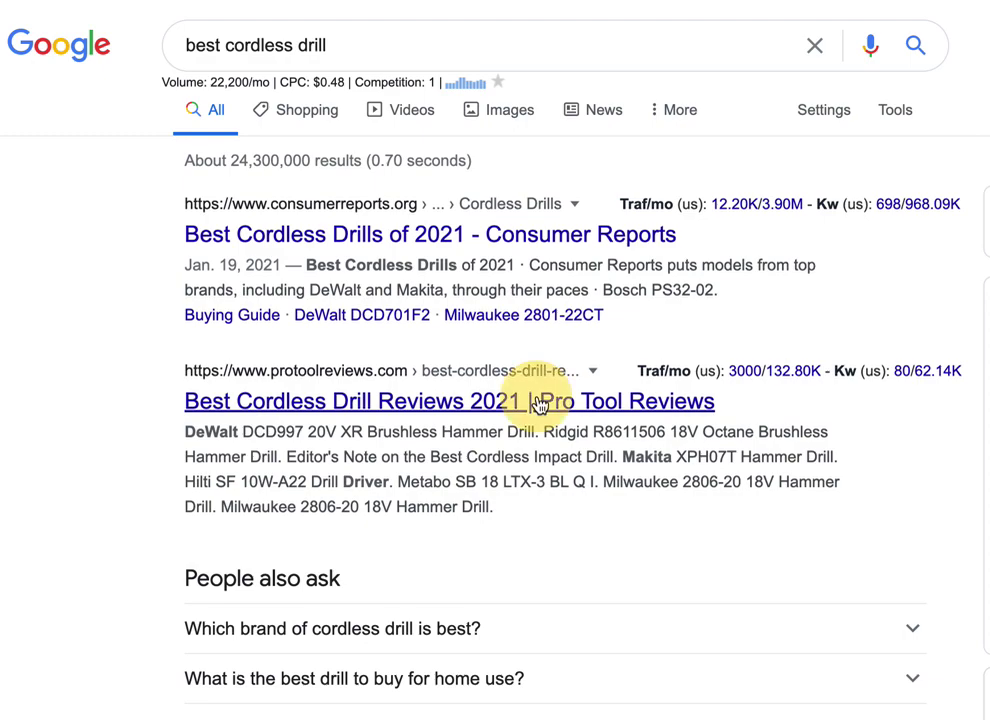
# - Scroll to the Hilti SF 10W-A22 high-torque section, highlight its name, then go back to results
pyautogui.scroll(-10, 654, 449)
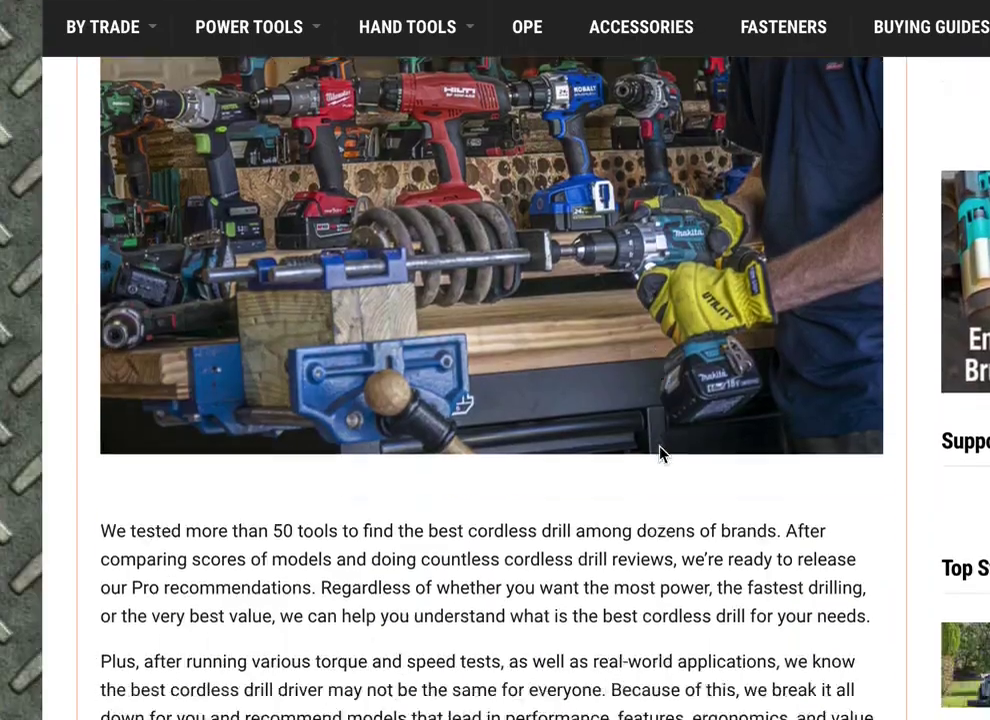
pyautogui.scroll(-20, 659, 449)
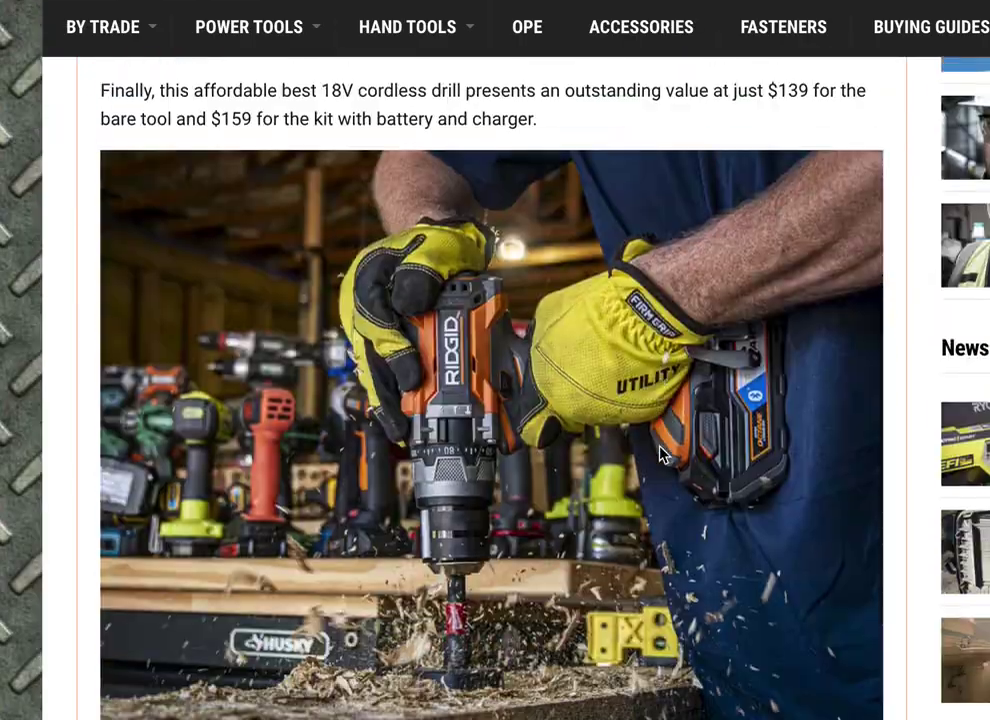
pyautogui.scroll(-20, 659, 453)
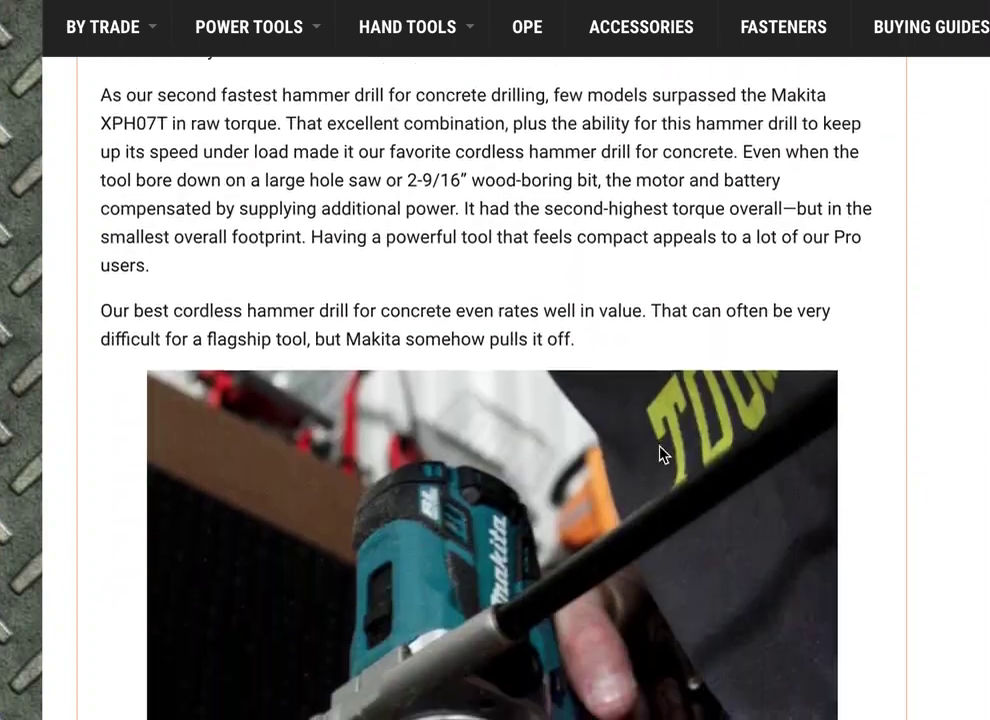
pyautogui.scroll(-10, 659, 453)
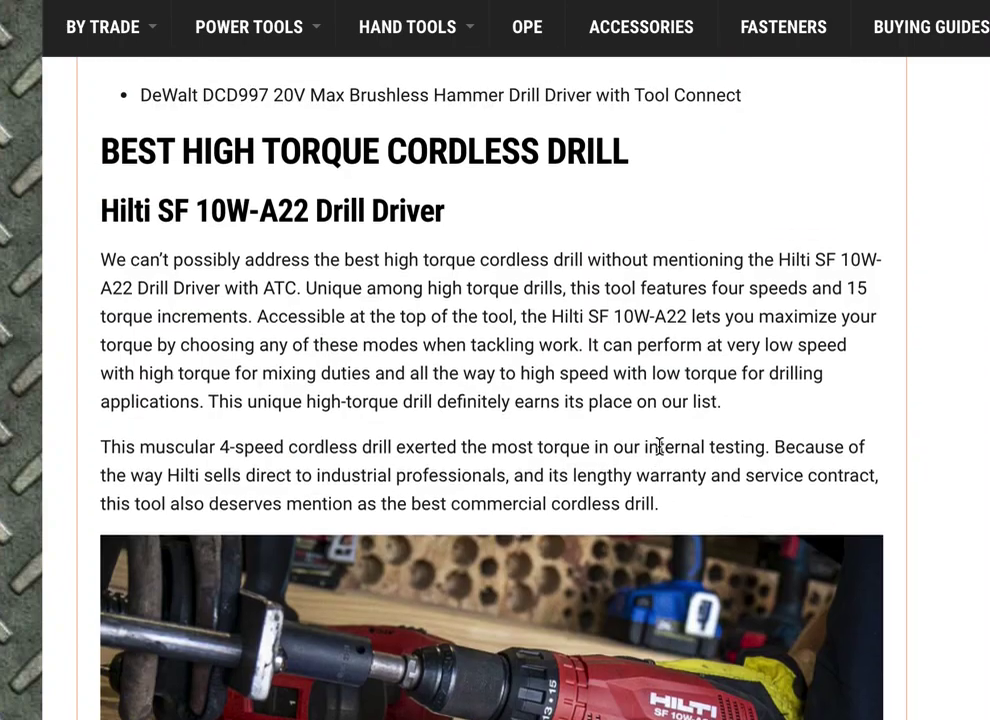
pyautogui.moveTo(120, 212); pyautogui.dragTo(308, 208)
pyautogui.click(325, 250)
pyautogui.hotkey('alt', 'Left')
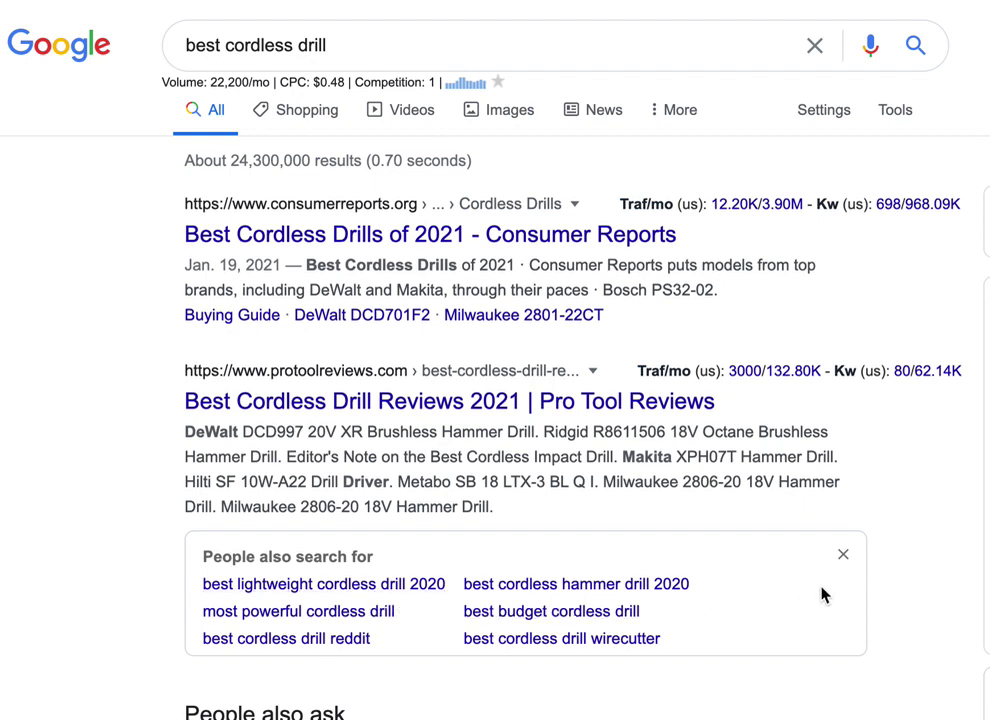
# - Replace the query with 'how to' to show autocomplete ideas with volume data
pyautogui.tripleClick(378, 49)
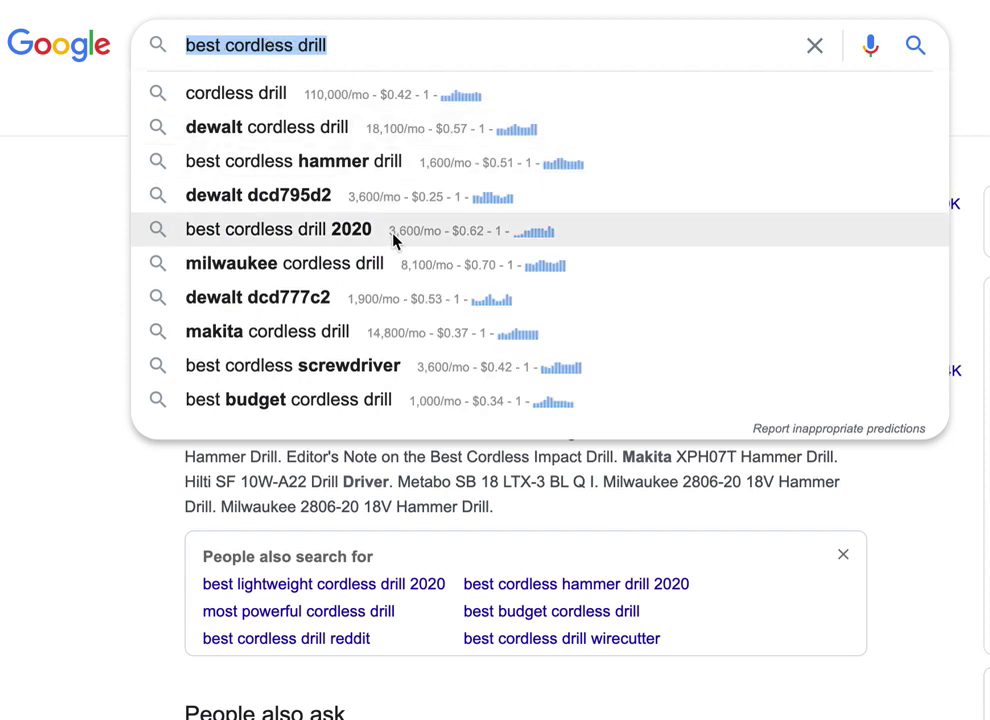
pyautogui.write('how to')
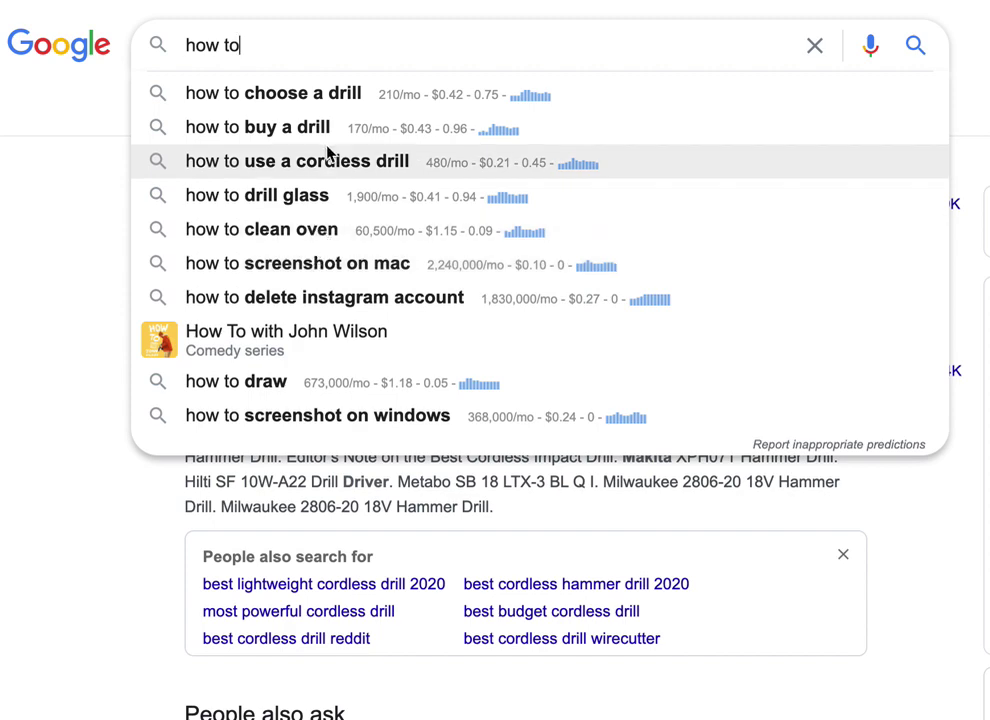
# - Try 'what is' and then 'when to' as queries to view their suggestions
pyautogui.click(327, 38)
pyautogui.tripleClick(327, 38)
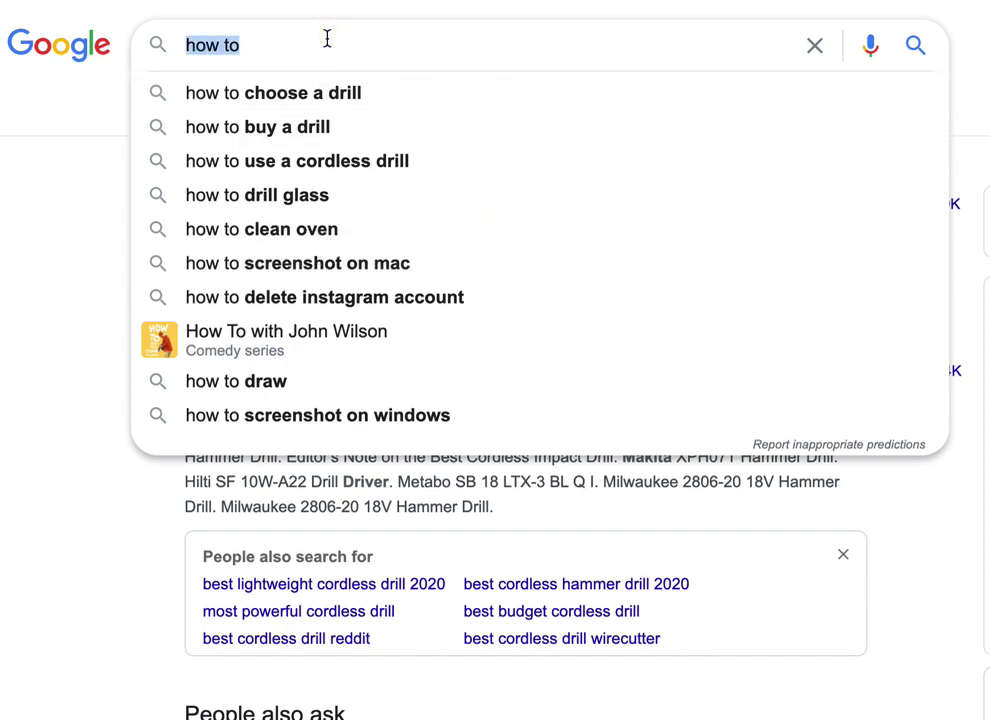
pyautogui.write('what is')
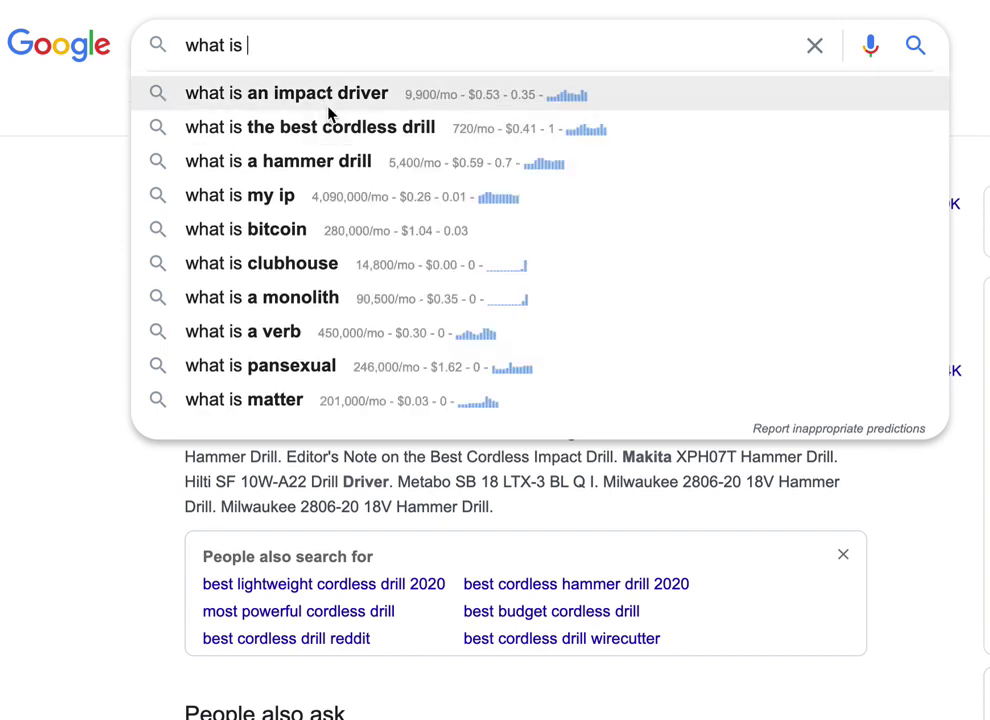
pyautogui.tripleClick(283, 42)
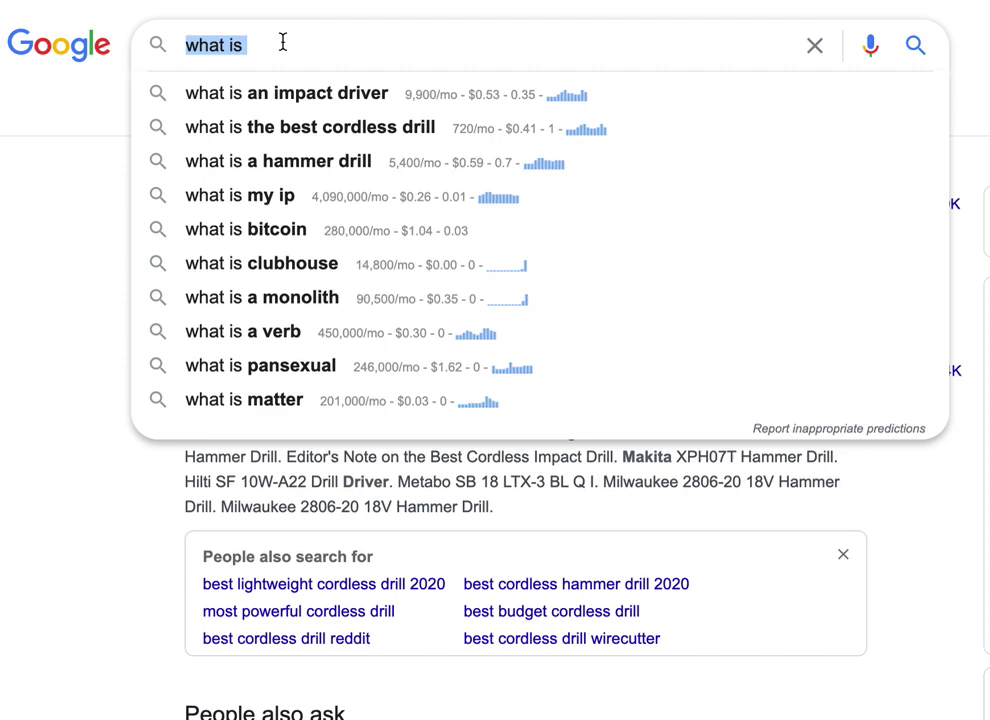
pyautogui.write('when to')
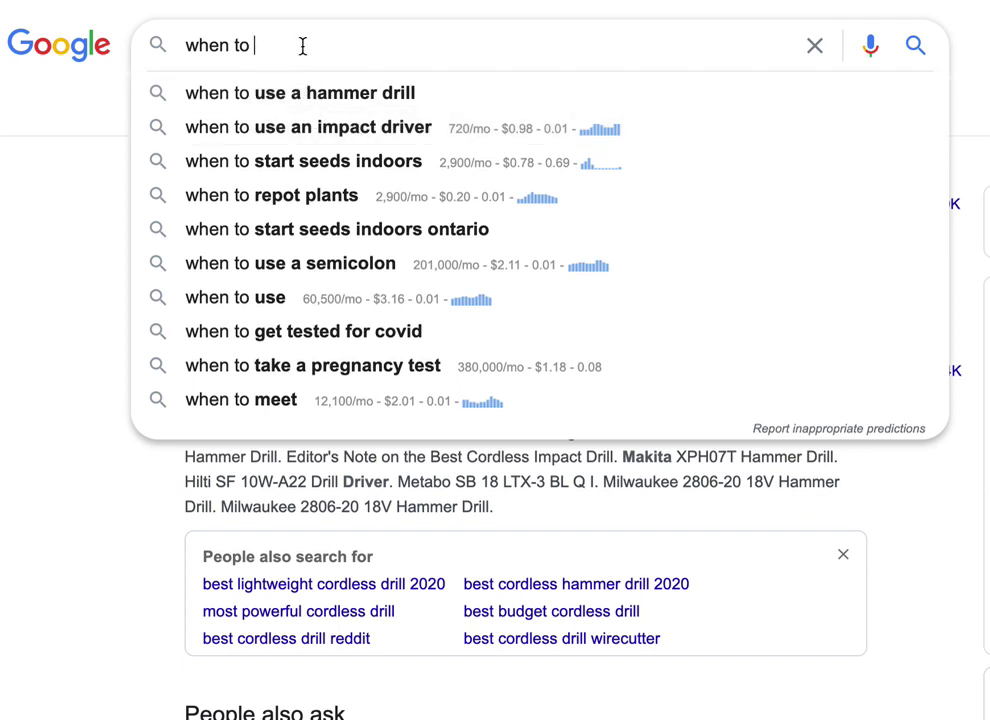
# - Clear the 'when to' query and dismiss the suggestions to return to the results
pyautogui.click(294, 40)
pyautogui.doubleClick(294, 40)
pyautogui.click(294, 40)
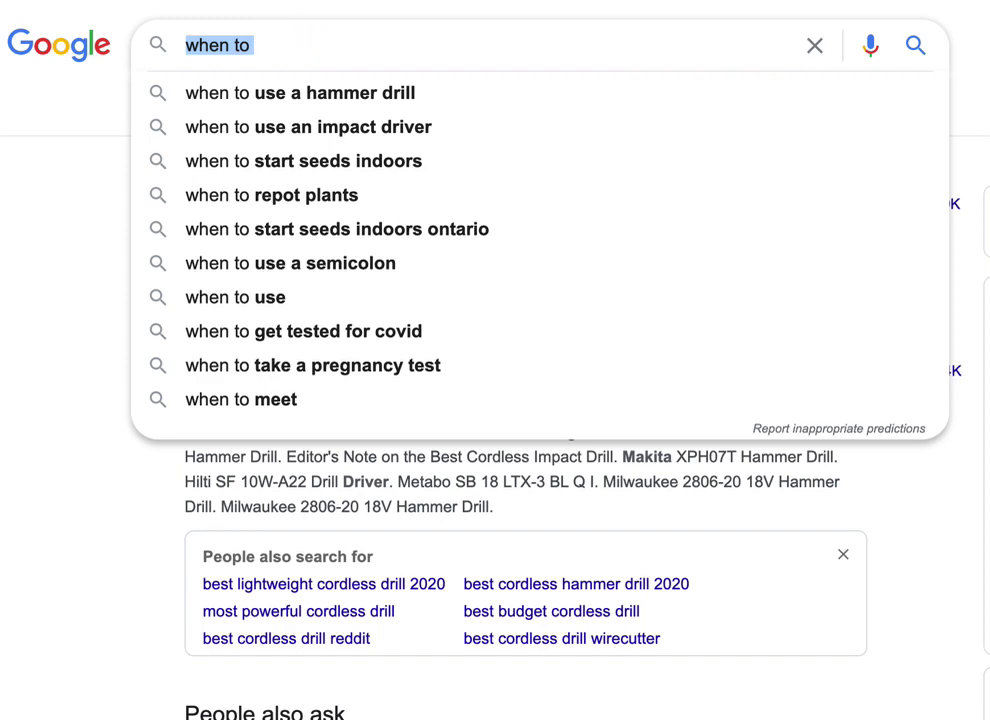
pyautogui.press('BackSpace')
pyautogui.click(77, 226)
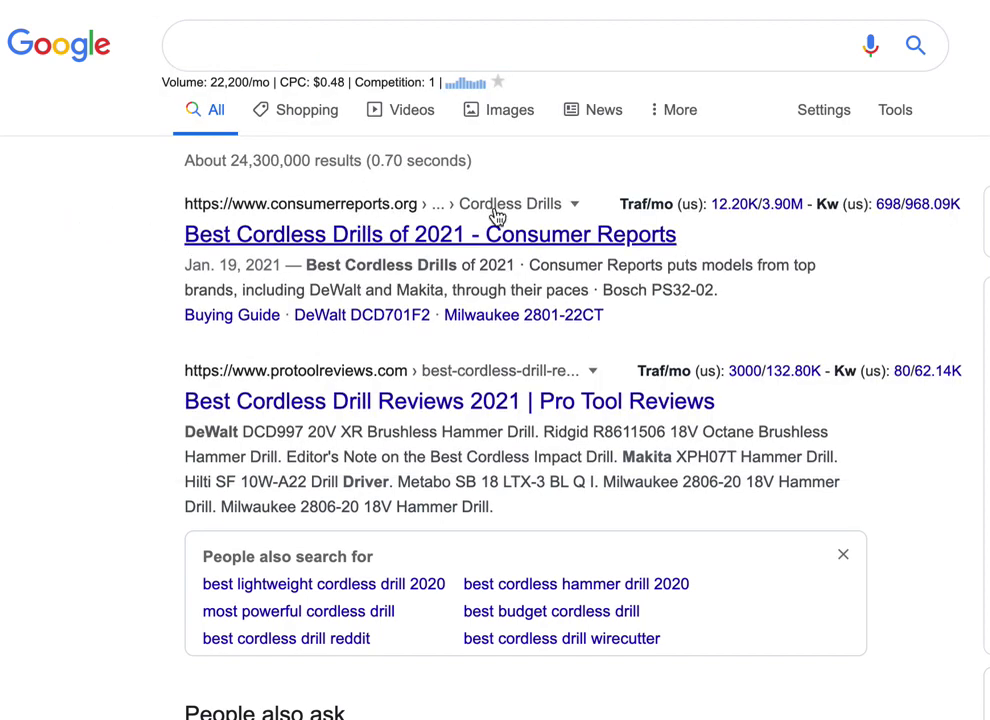
pyautogui.scroll(-8, 497, 217)
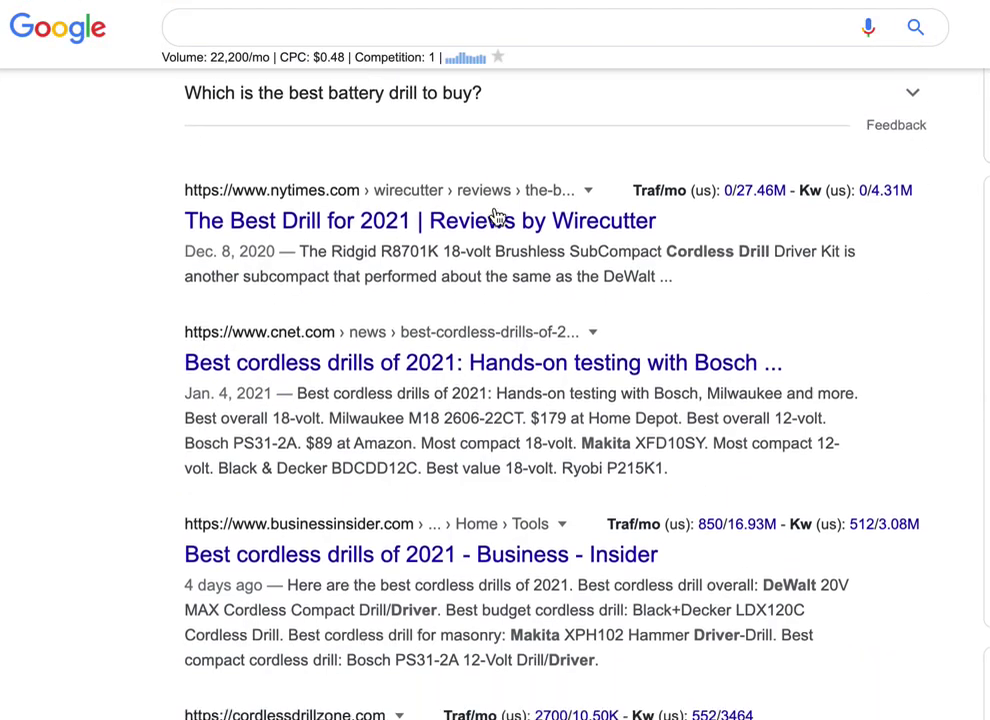
pyautogui.scroll(-1, 497, 217)
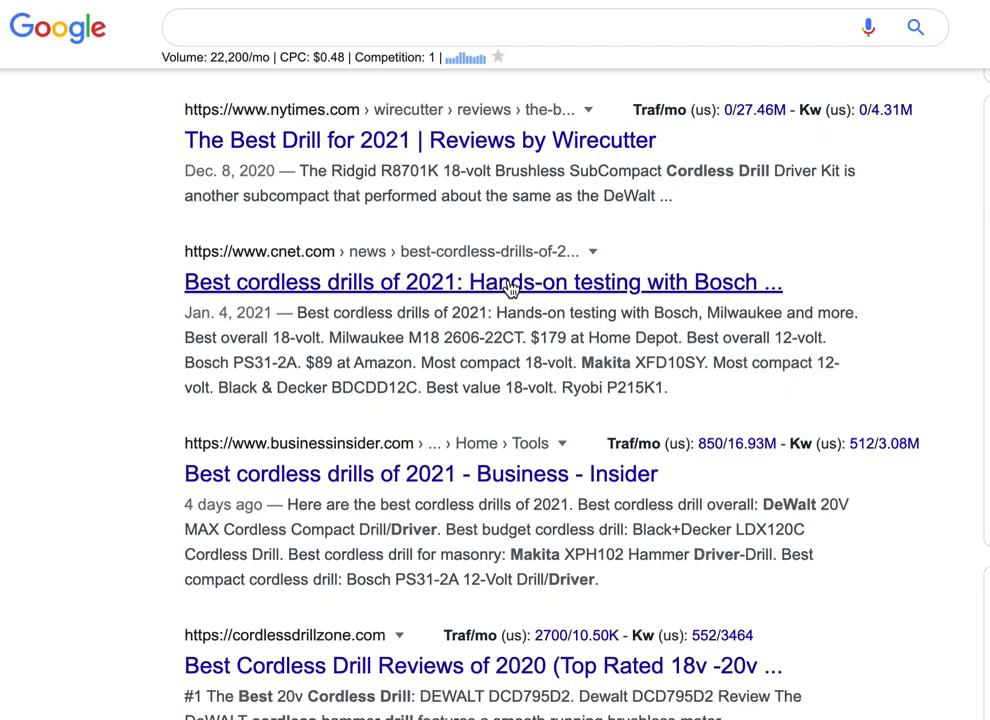
pyautogui.scroll(-8, 510, 288)
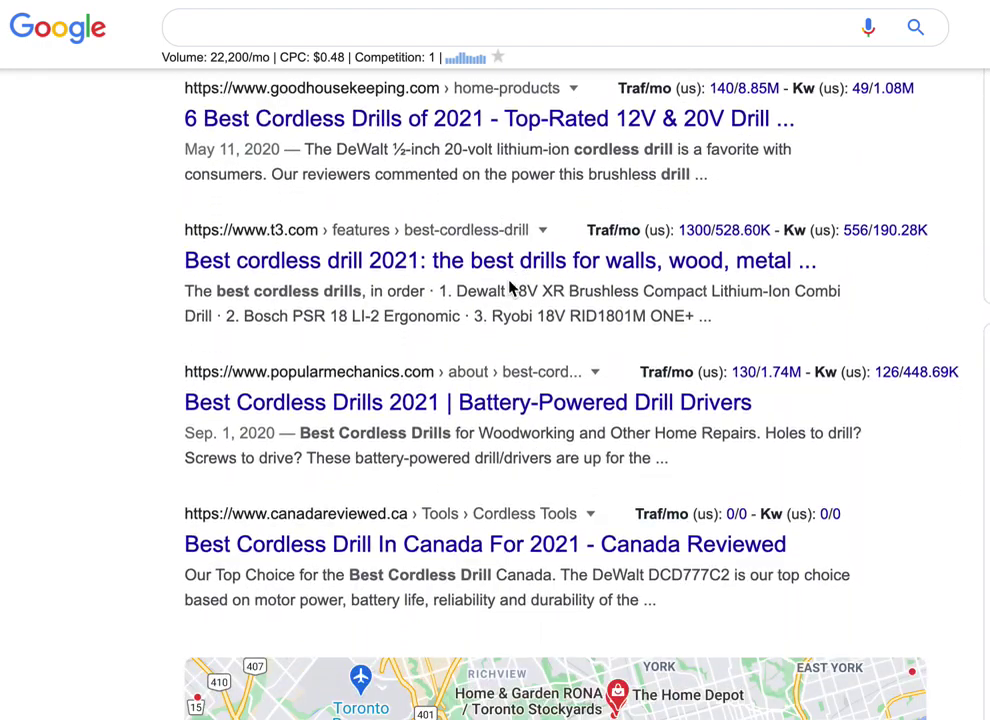
pyautogui.scroll(-3, 510, 288)
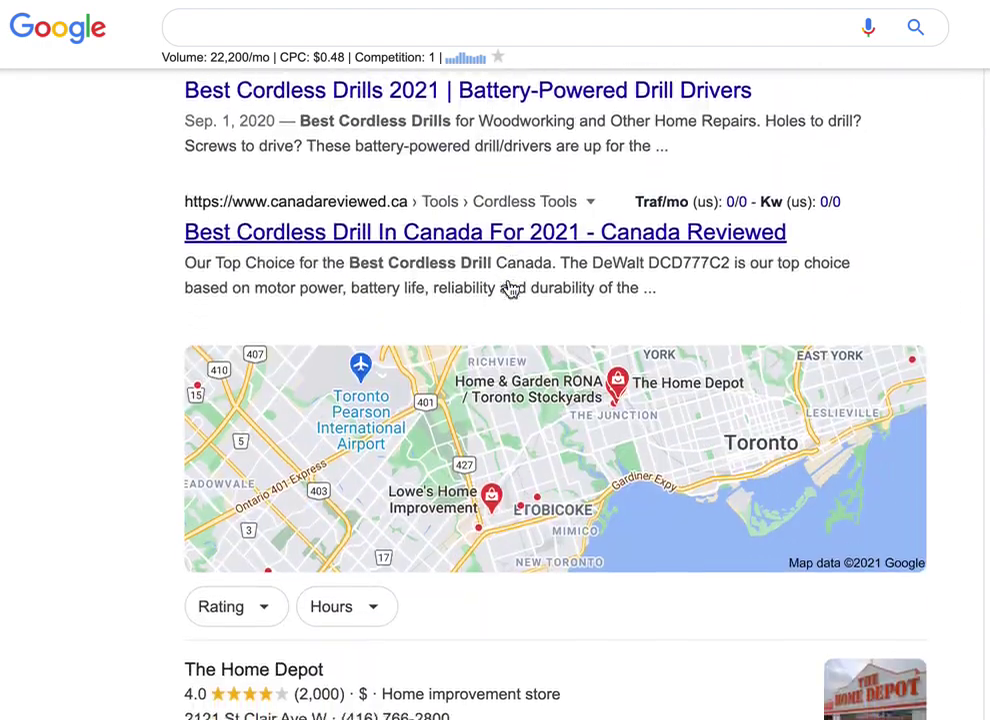
pyautogui.scroll(20, 510, 288)
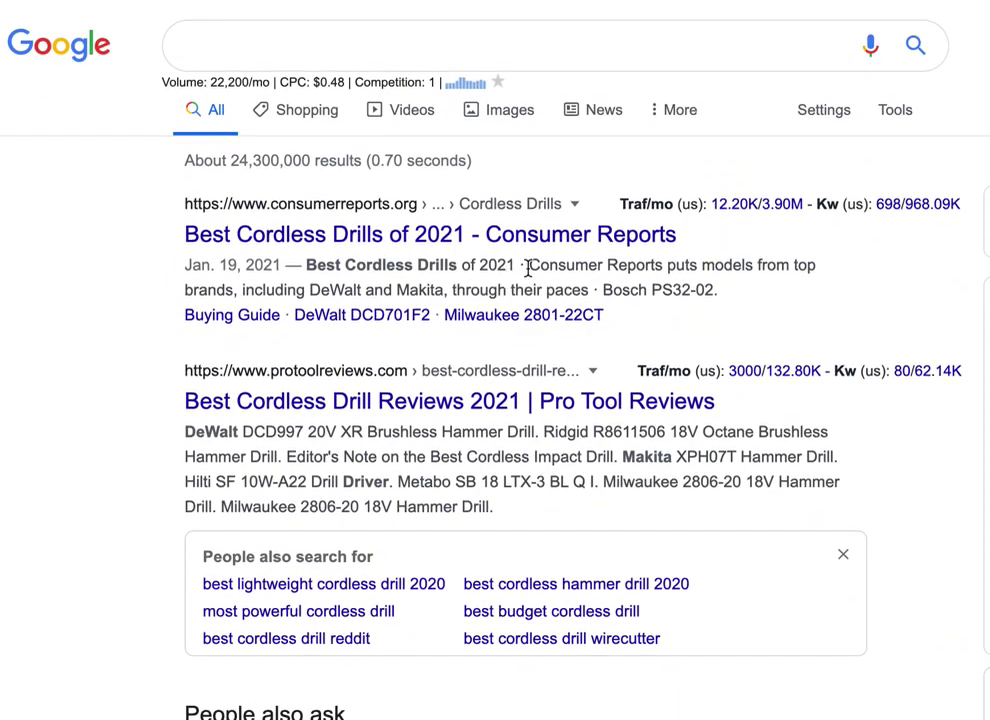
pyautogui.click(455, 44)
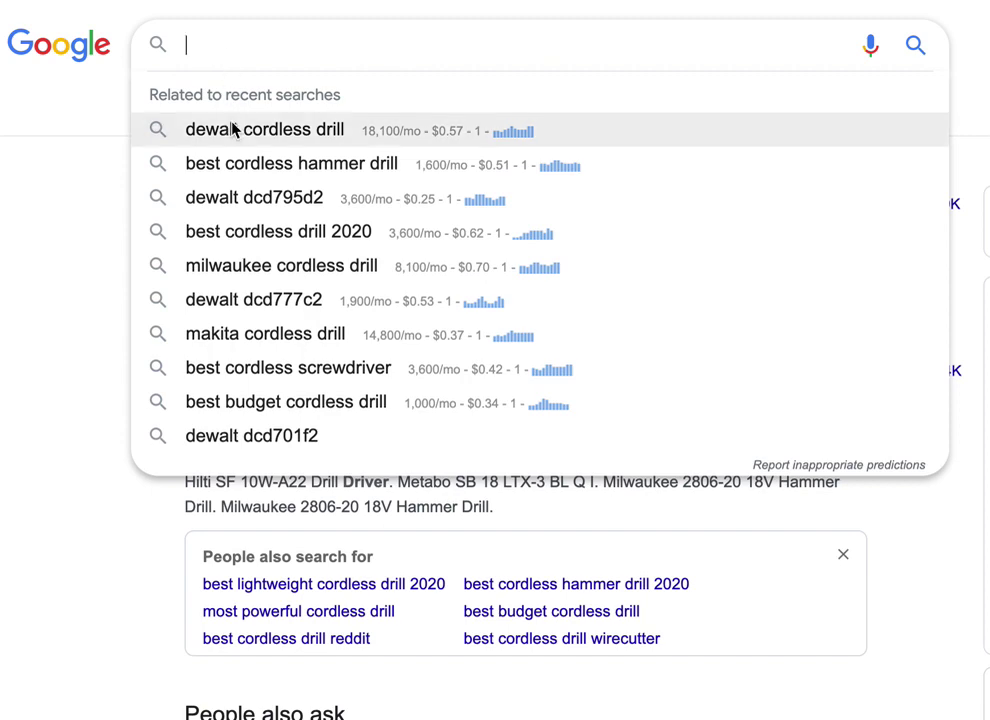
pyautogui.click(80, 432)
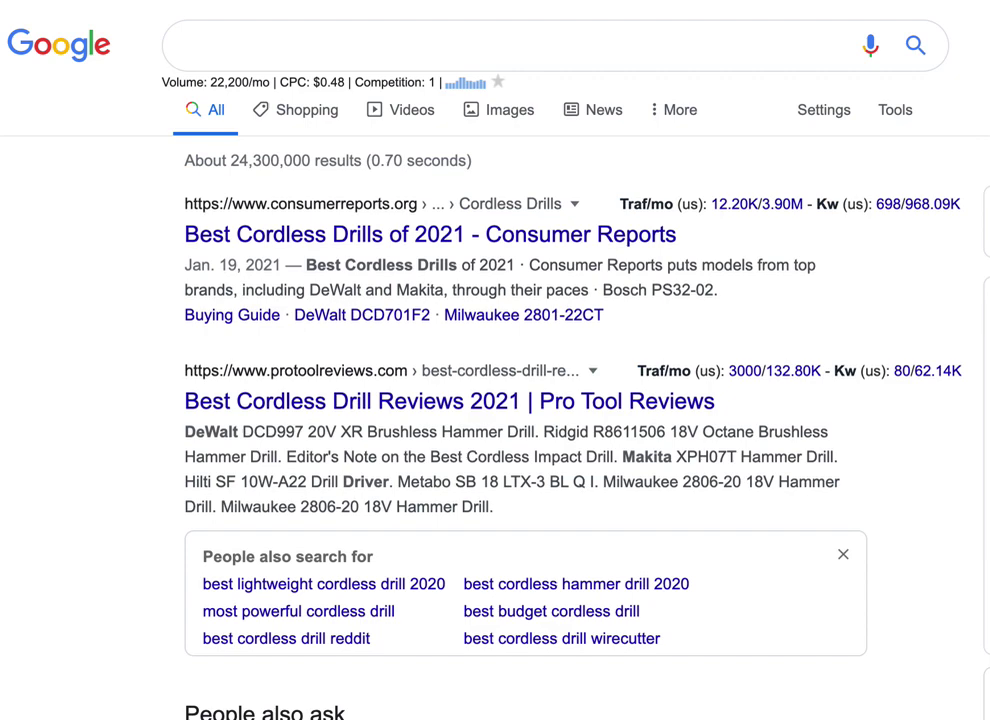
# - Type 'seo notebook' into the search box and run it from the suggestion list
pyautogui.click(468, 40)
pyautogui.write('seo bote')
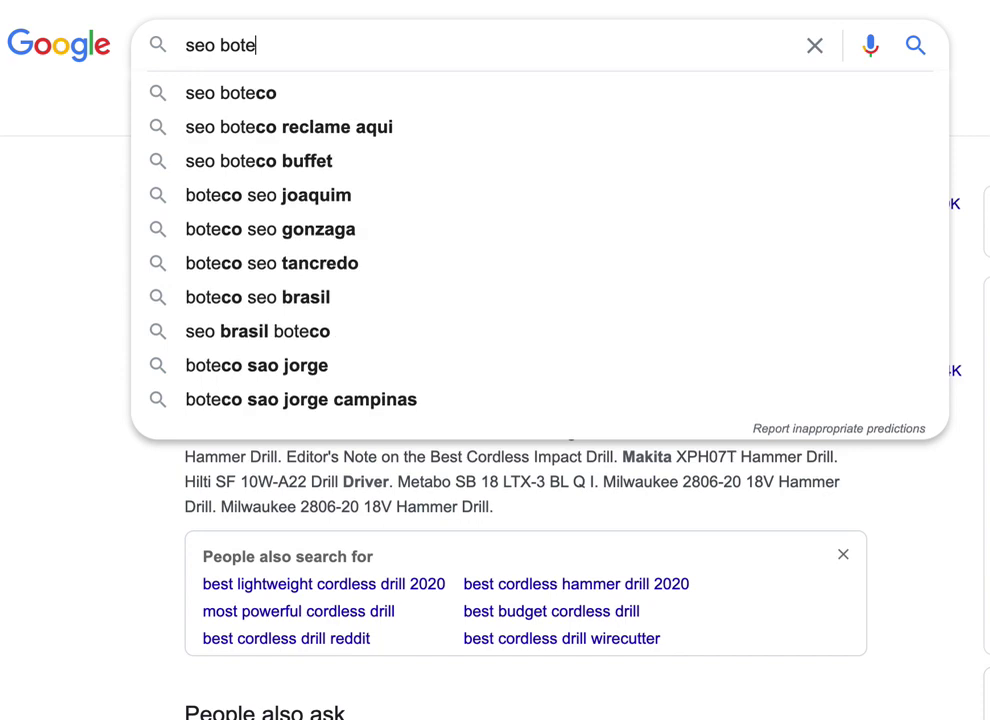
pyautogui.press('BackSpace')
pyautogui.press('BackSpace')
pyautogui.press('BackSpace')
pyautogui.press('BackSpace')
pyautogui.write('notebook')
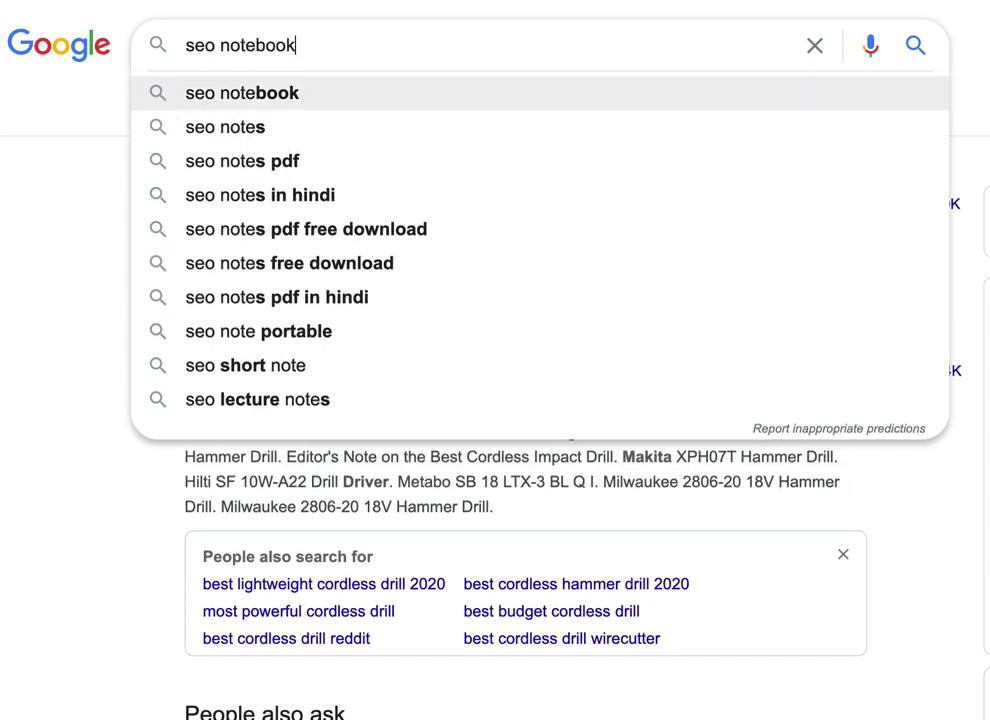
pyautogui.click(482, 93)
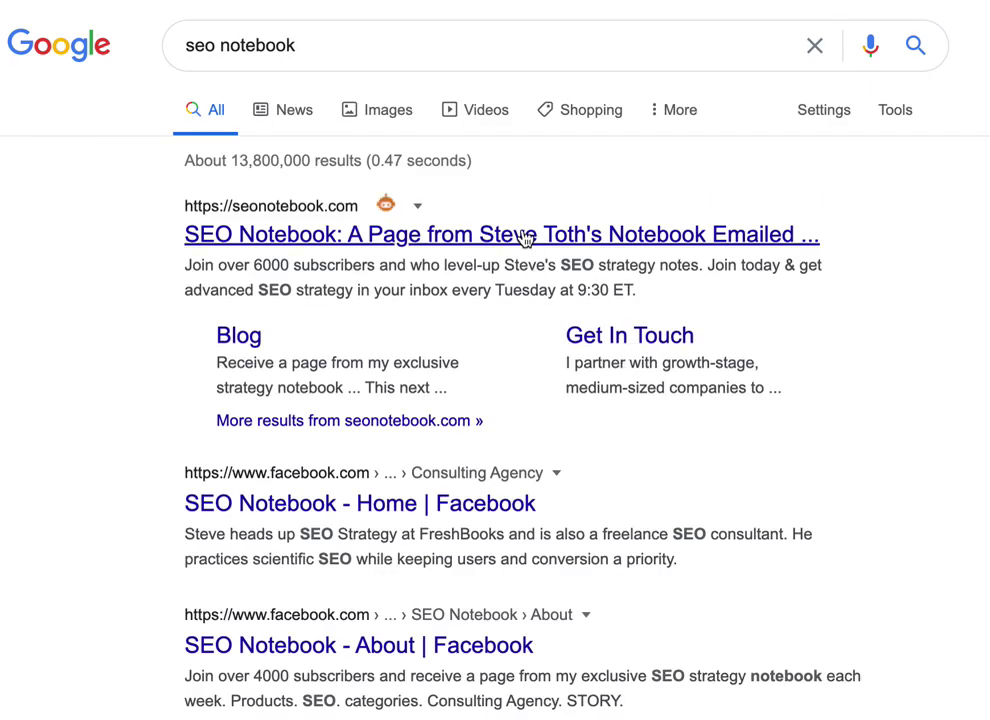